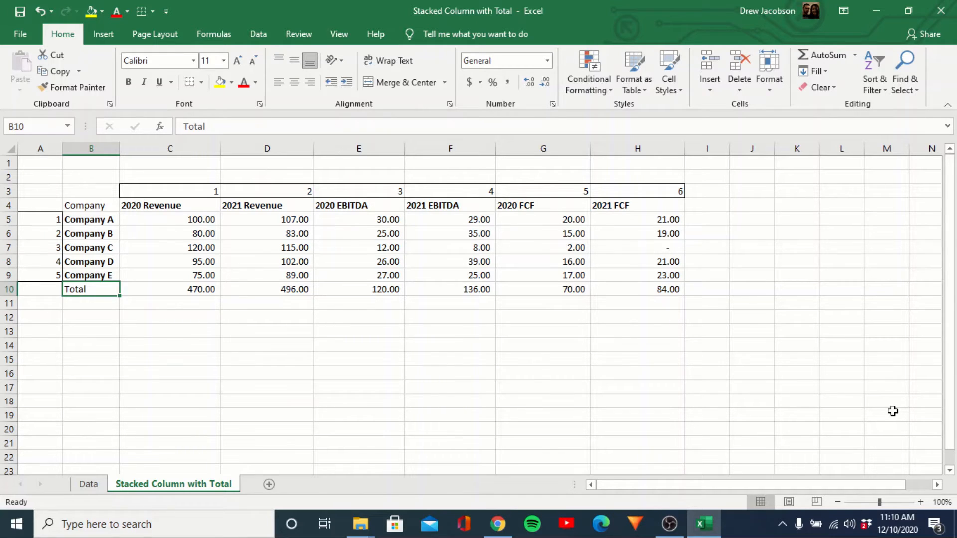
- Examine the formulas behind the company names in the table's row labels, B5 through B9
key("Down")
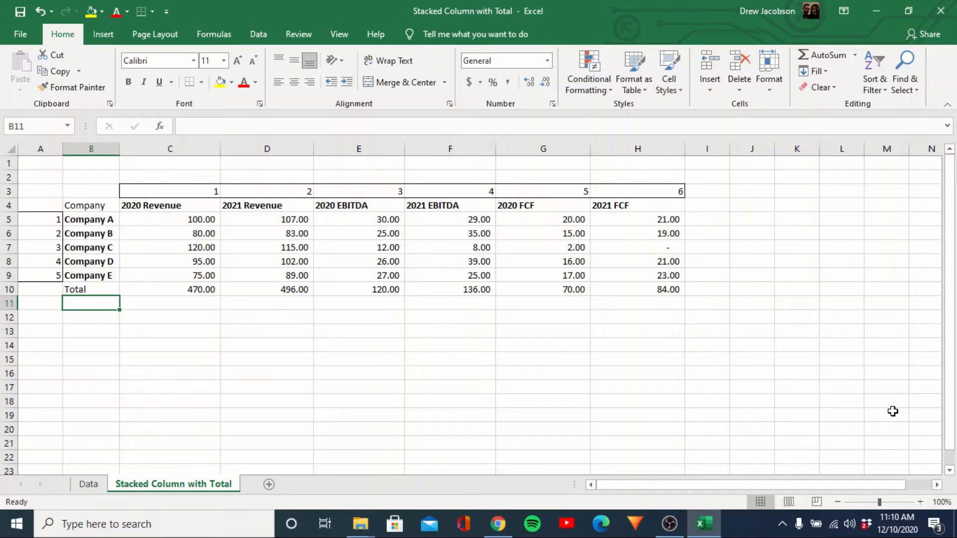
key("Down")
key("Down")
key("Right")
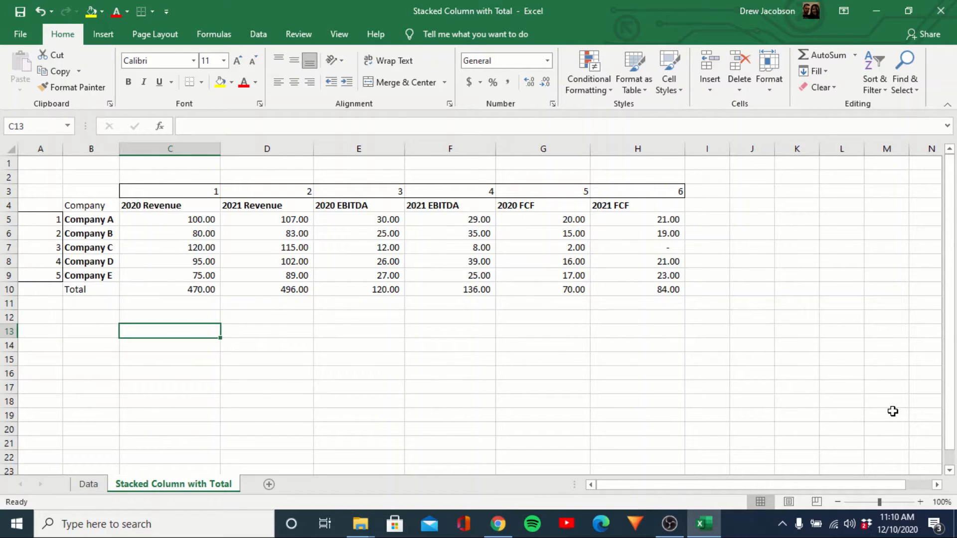
key("Left")
key("Up")
key("Up")
key("Up")
key("Up")
key("Up")
key("Up")
key("Up")
key("Up")
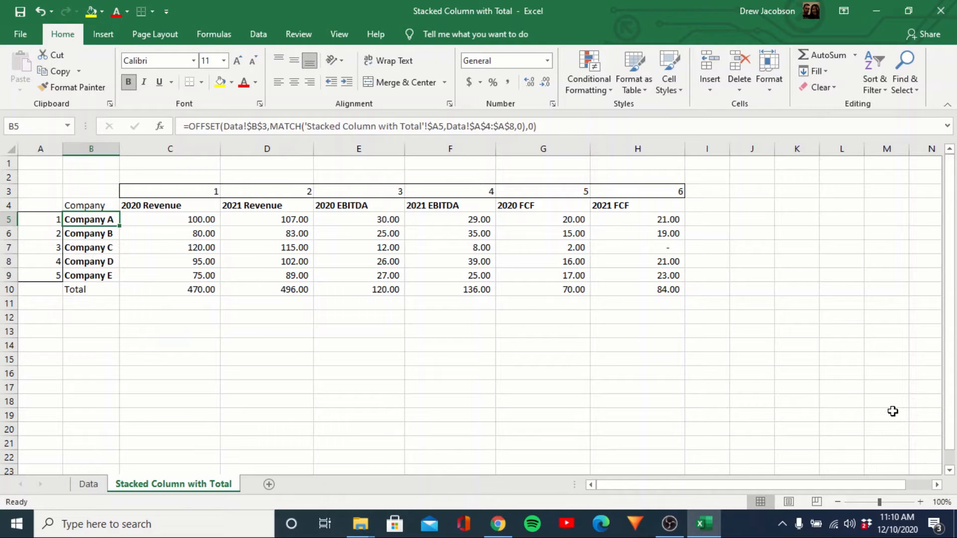
key("Down")
key("Down")
key("Down")
key("Down")
key("Up")
key("Up")
key("Up")
key("Up")
- Examine the header formulas in row 4 from 2020 Revenue through 2021 FCF
key("Up")
key("Right")
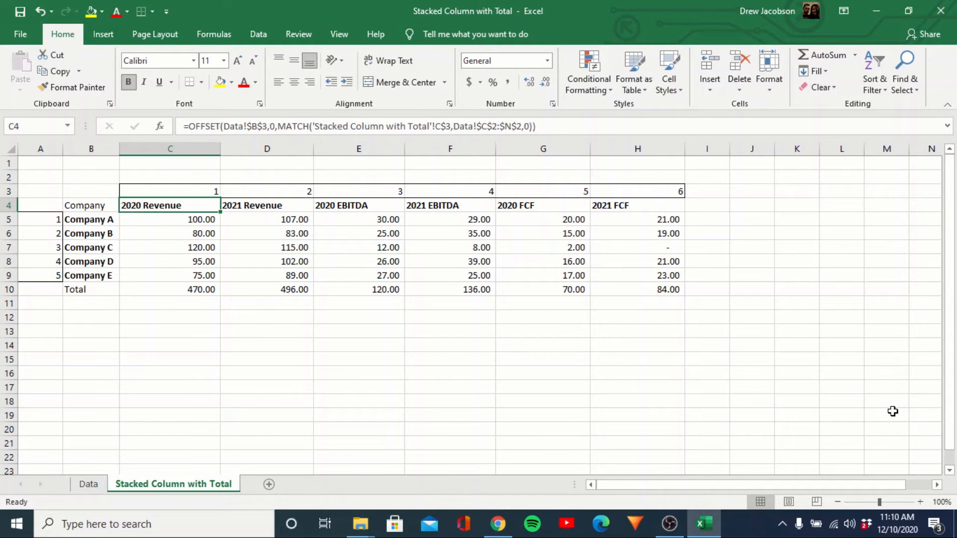
key("Right")
key("Right")
key("Right")
key("Right")
key("Right")
key("Left")
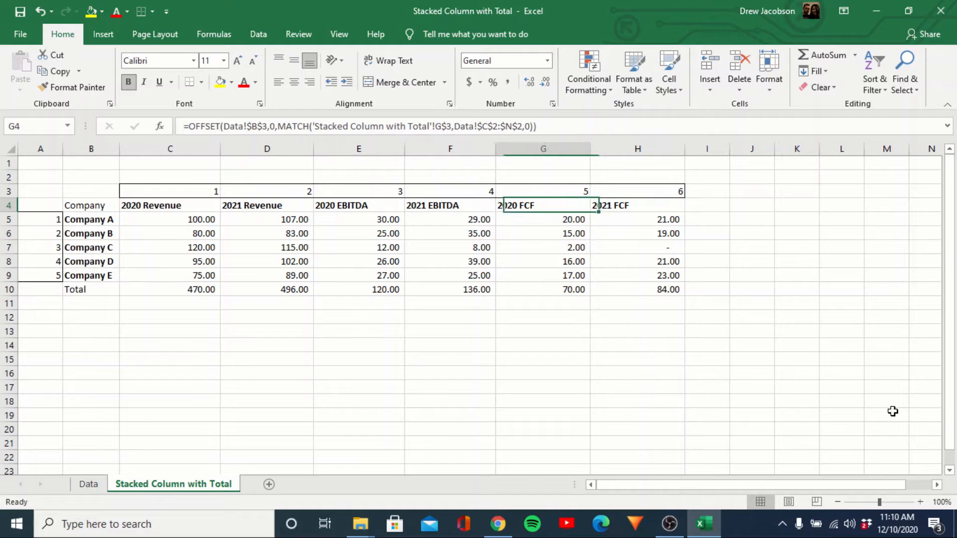
key("Left")
key("Left")
key("Left")
key("Left")
key("Left")
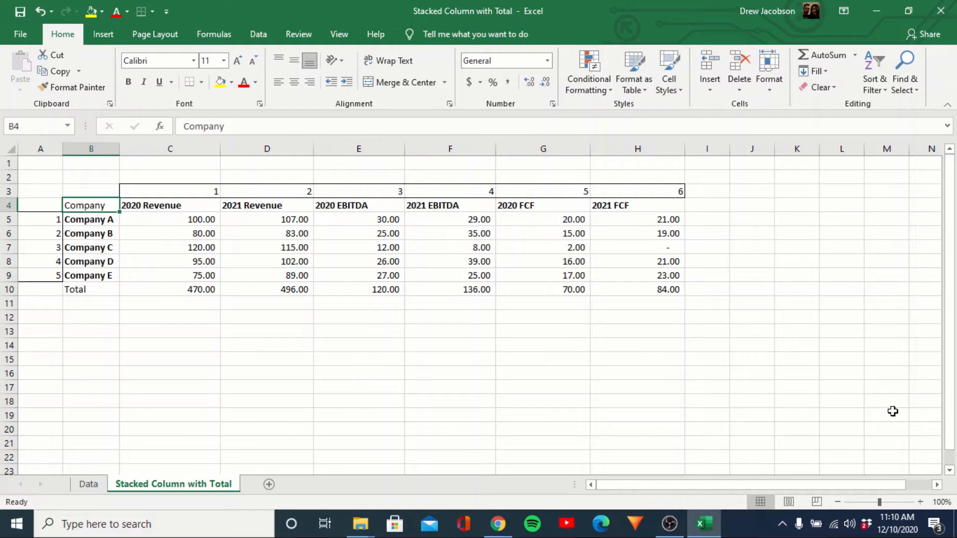
- Insert a 2-D stacked column chart from B4:H10 and place it, slightly smaller, just below the table
key("ctrl+shift+Right")
key("ctrl+shift+Down")
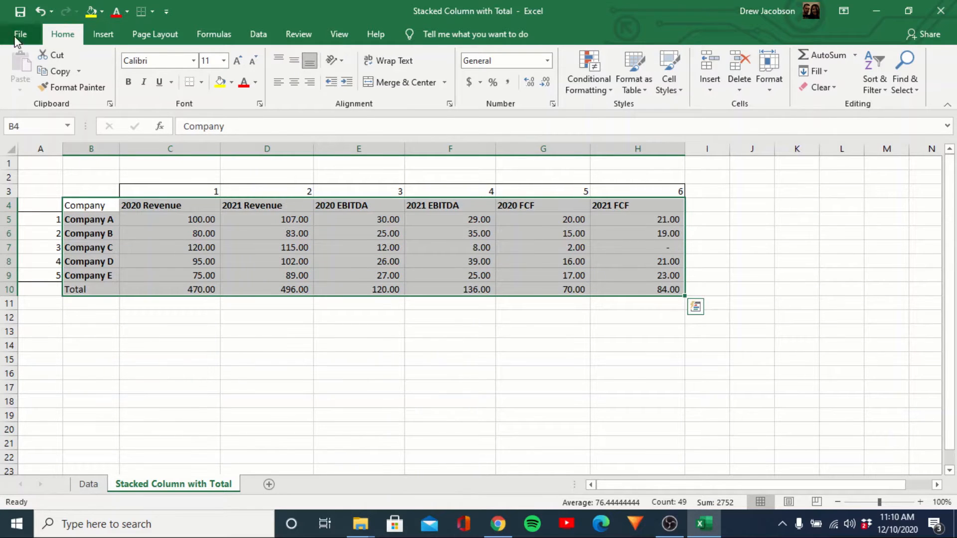
left_click(103, 33)
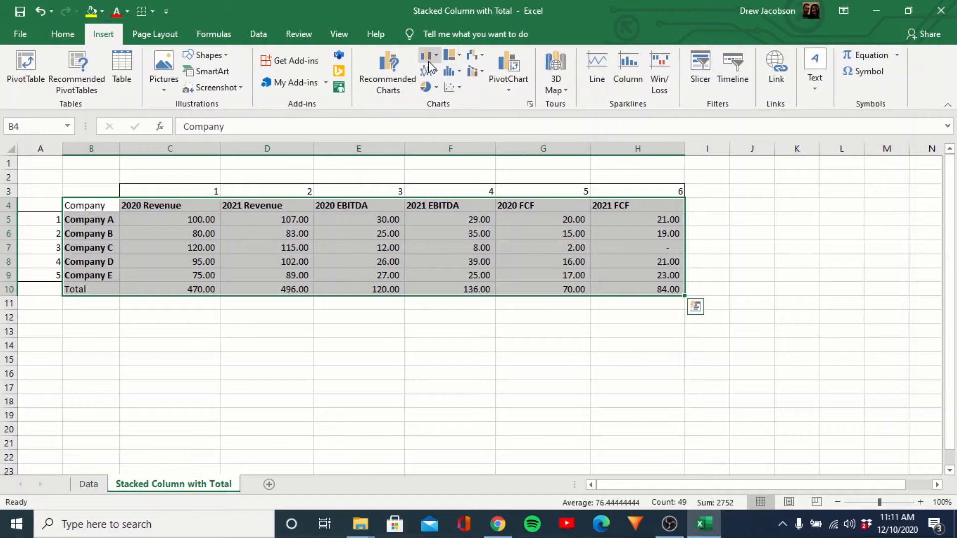
left_click(429, 57)
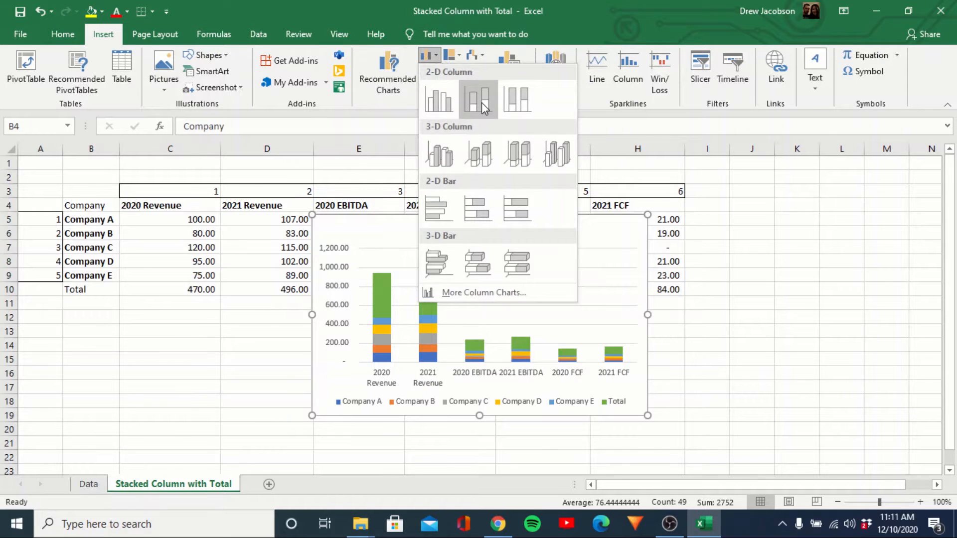
left_click(481, 103)
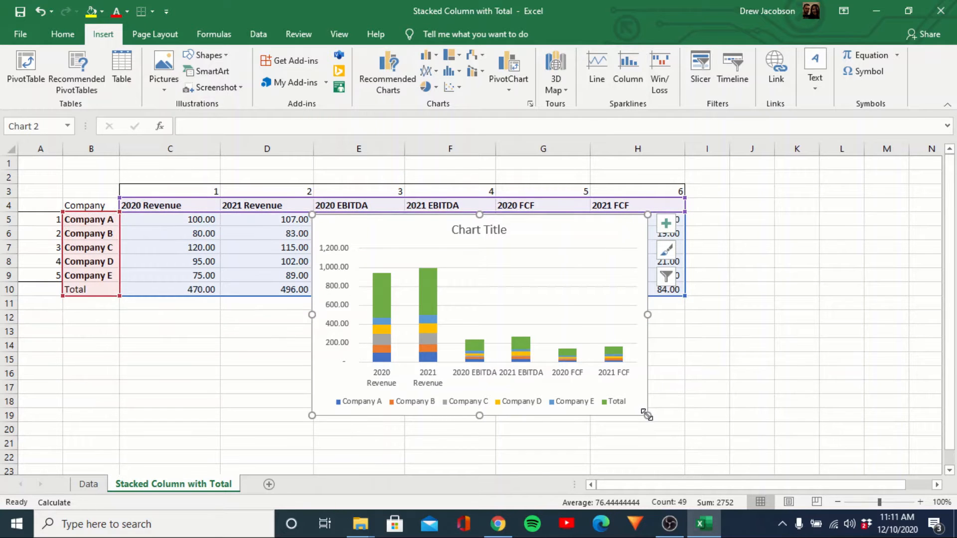
left_click_drag(647, 415, 602, 378)
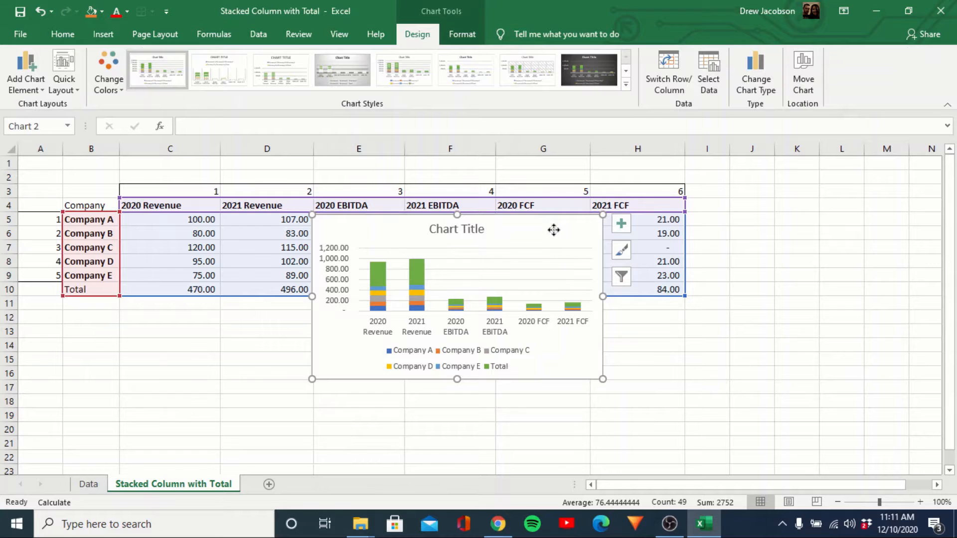
left_click_drag(554, 230, 505, 325)
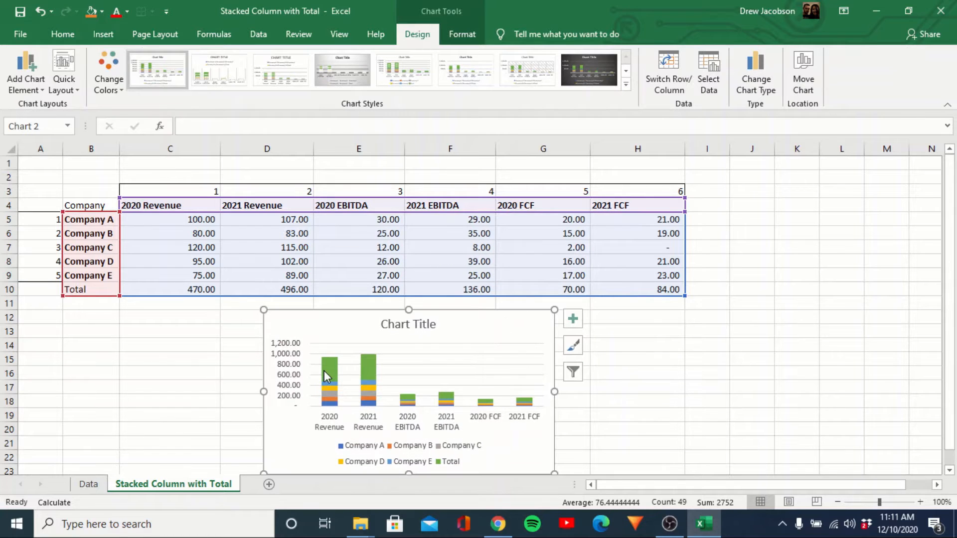
- Change the chart type of the Total series to Line with Markers, keeping the company series as stacked columns
left_click(324, 369)
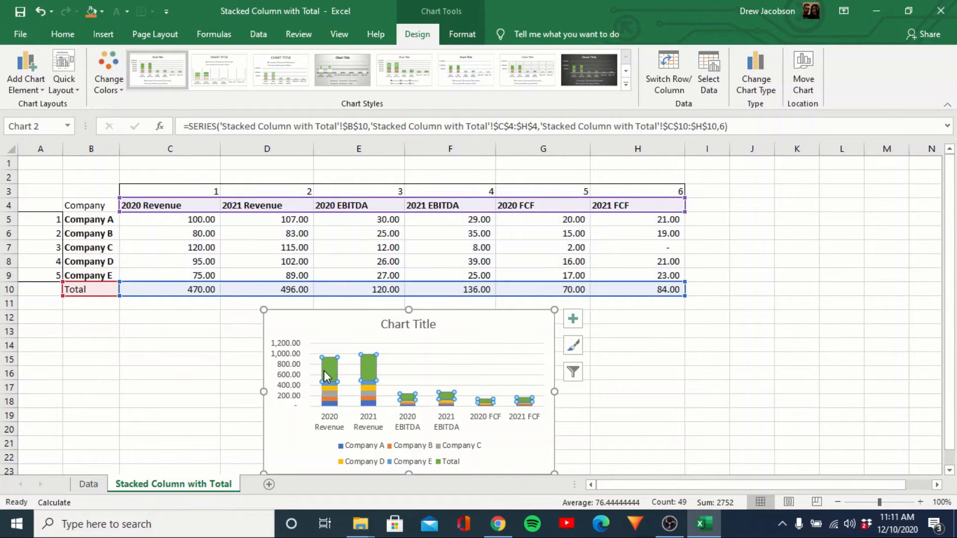
left_click(367, 371)
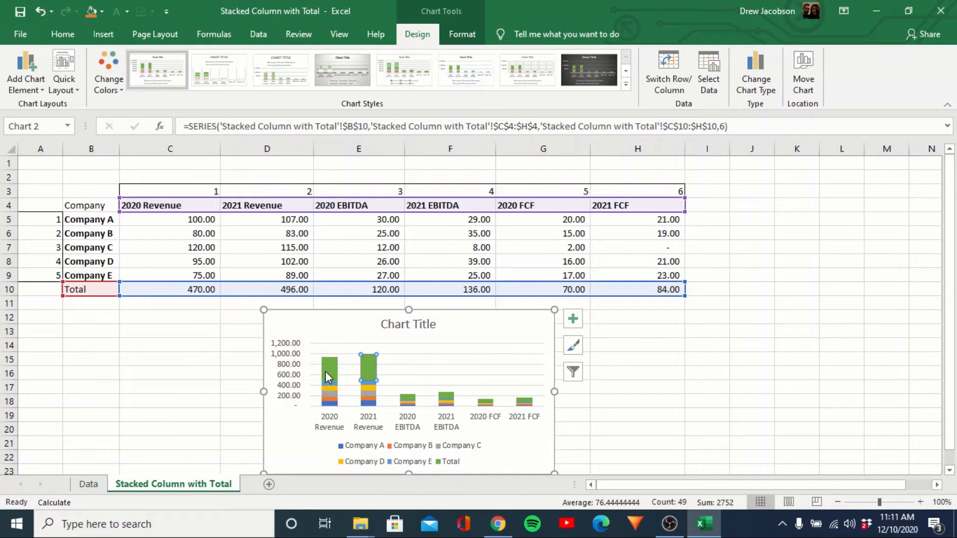
left_click(282, 469)
left_click(335, 378)
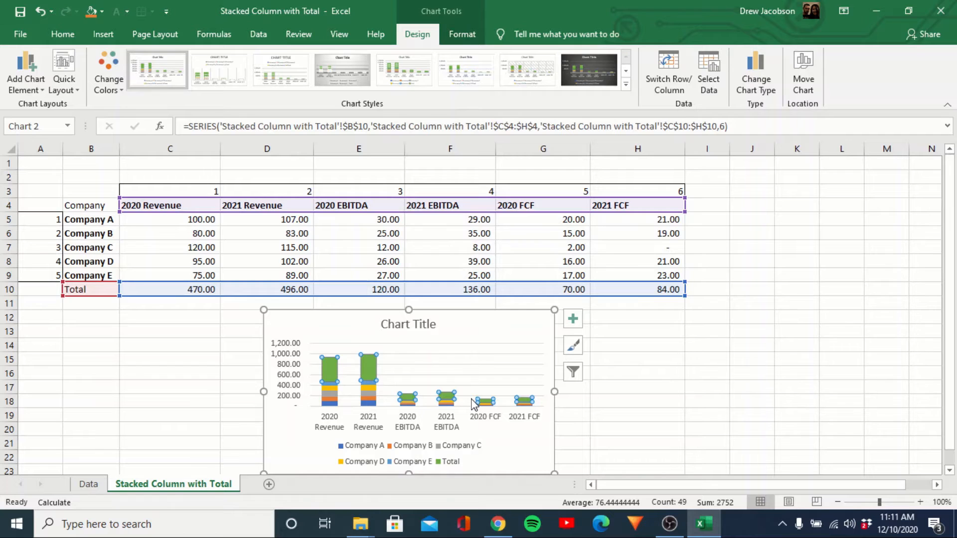
left_click(764, 92)
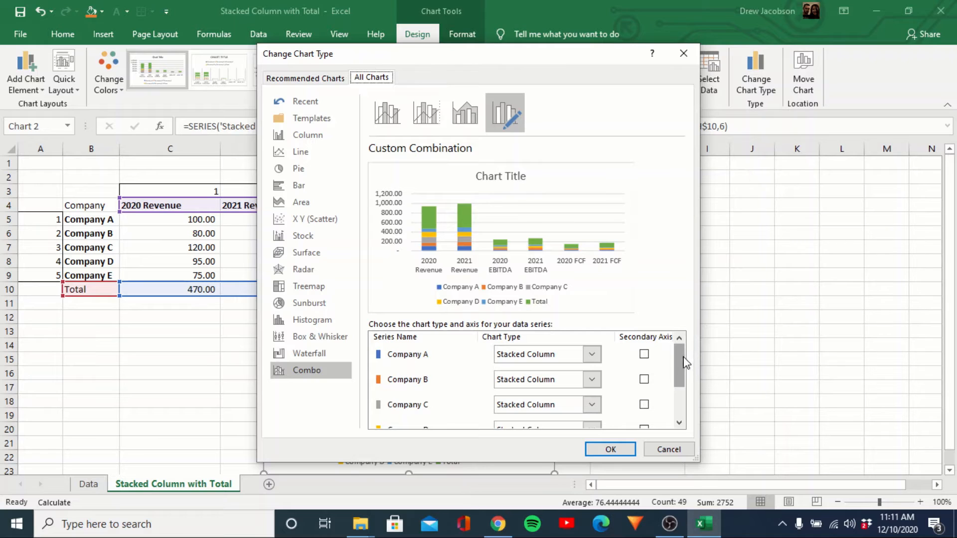
left_click_drag(684, 361, 688, 402)
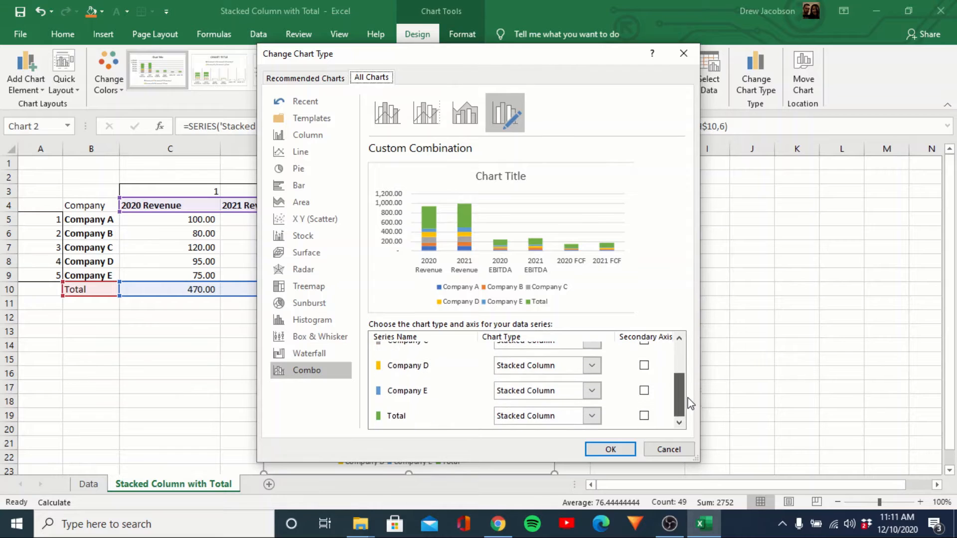
left_click(596, 417)
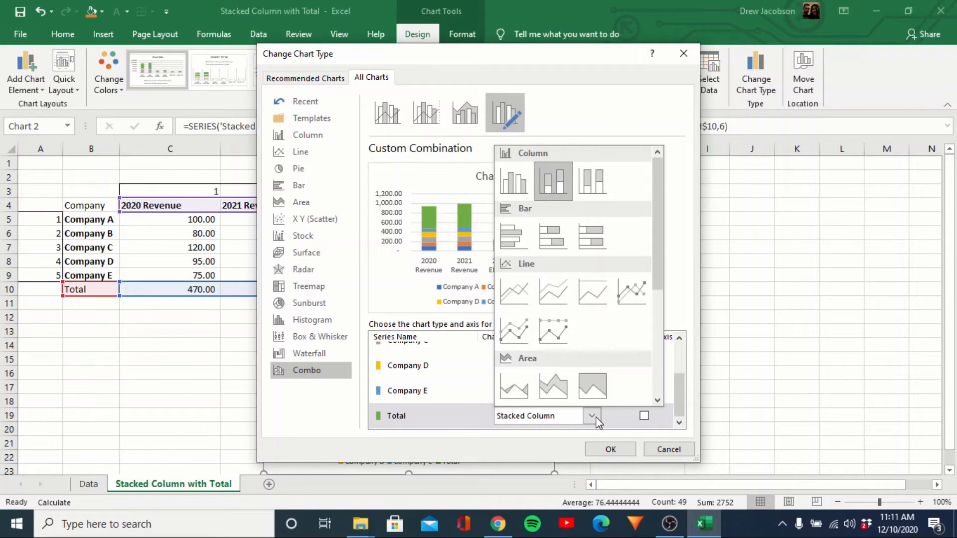
left_click(631, 293)
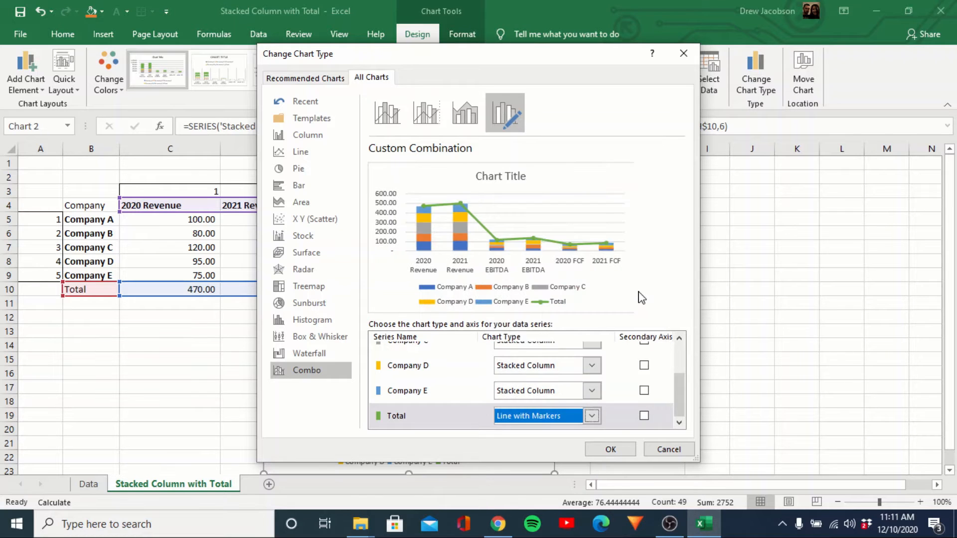
left_click(612, 449)
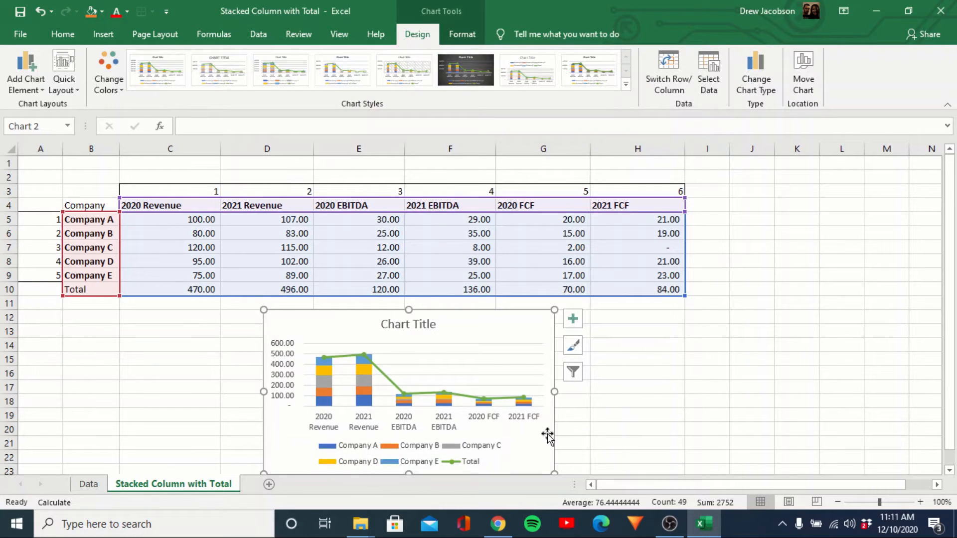
- Add data labels to the Total line and set their label position to Above
left_click(364, 354)
right_click(365, 354)
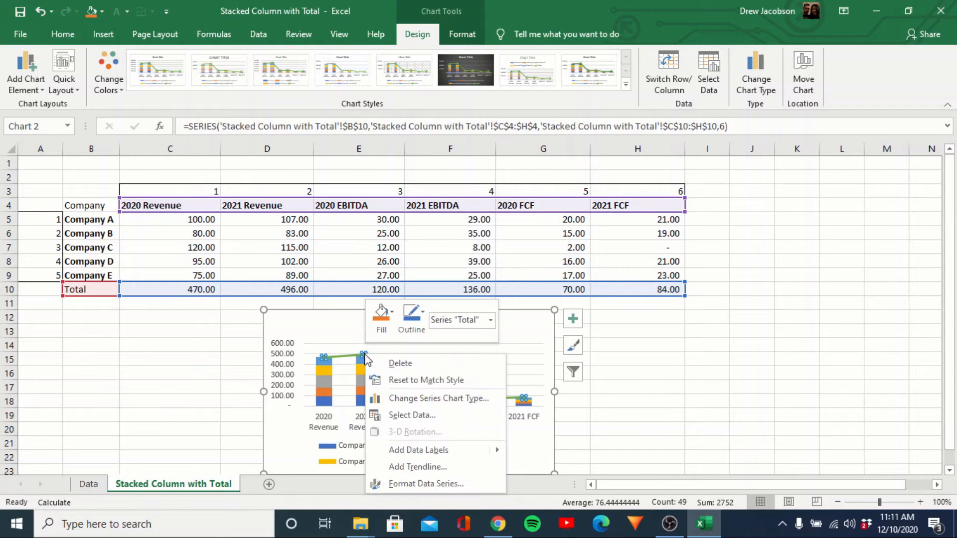
left_click(419, 450)
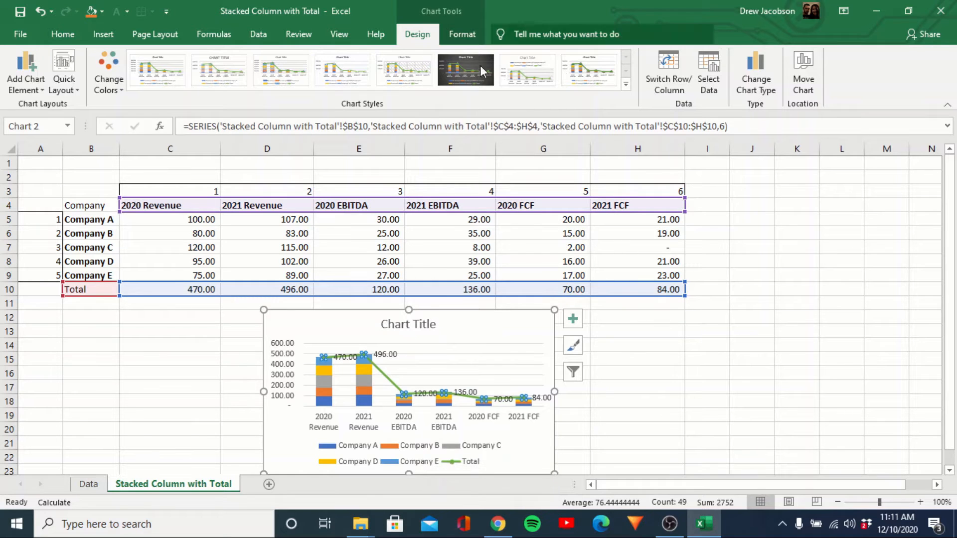
double_click(380, 355)
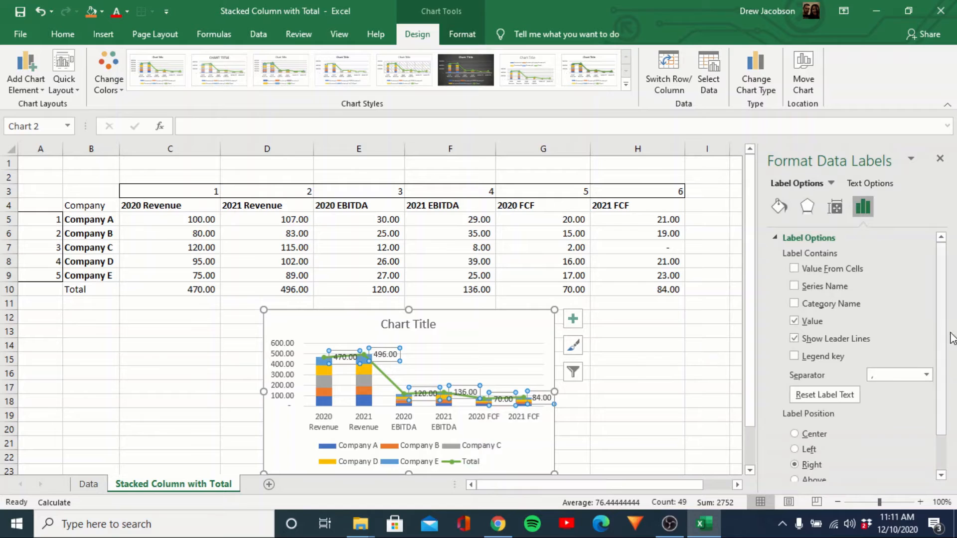
scroll(946, 325, "down", 2)
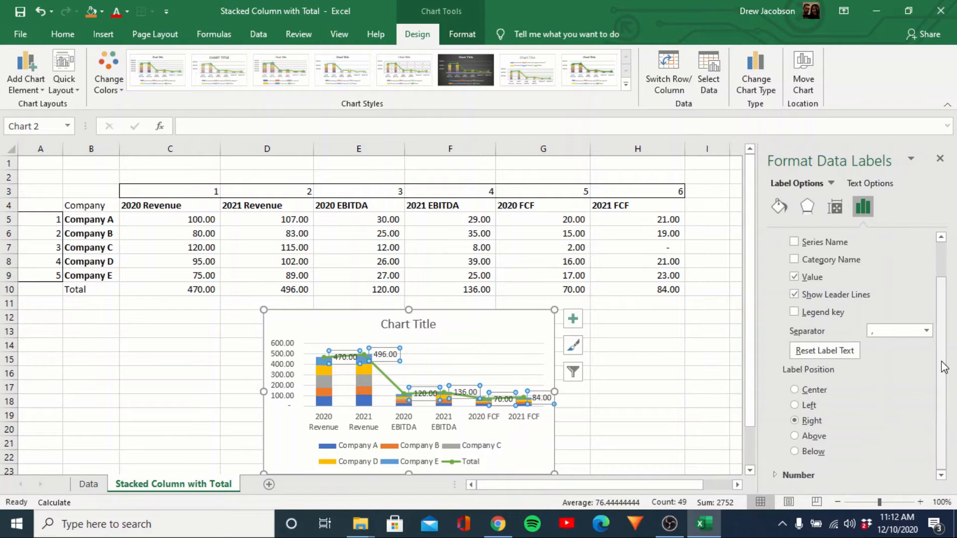
left_click(795, 436)
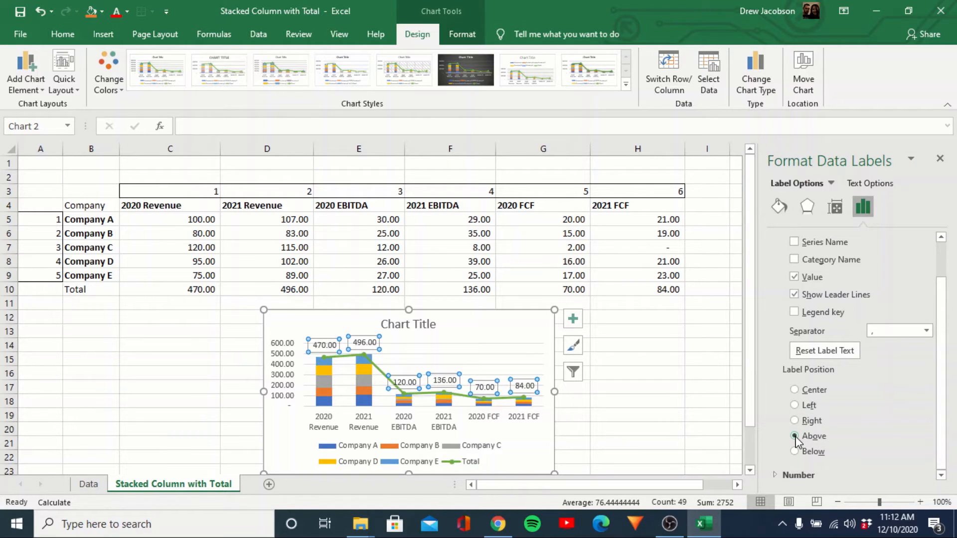
- Hide the Total series by setting its line to No line and its markers to None
left_click(496, 397)
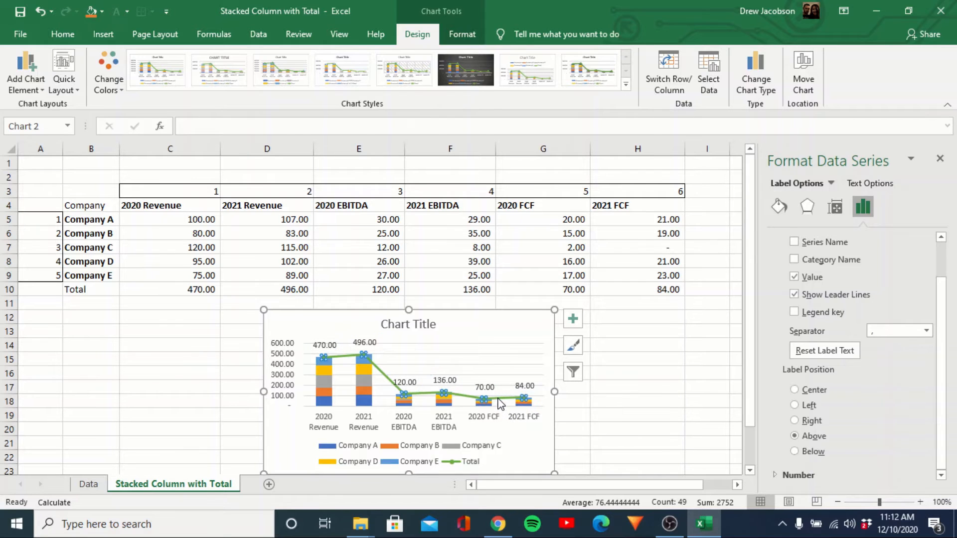
left_click(778, 206)
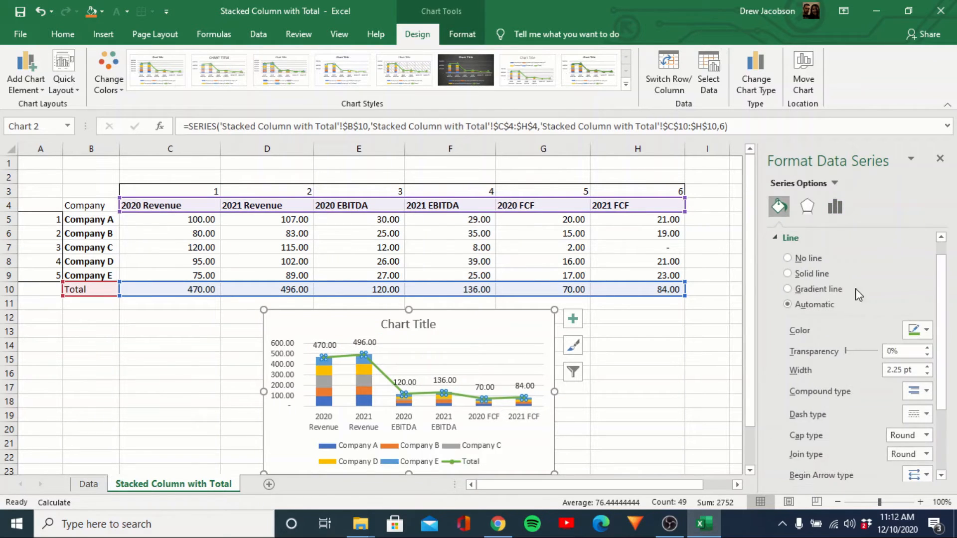
left_click(809, 258)
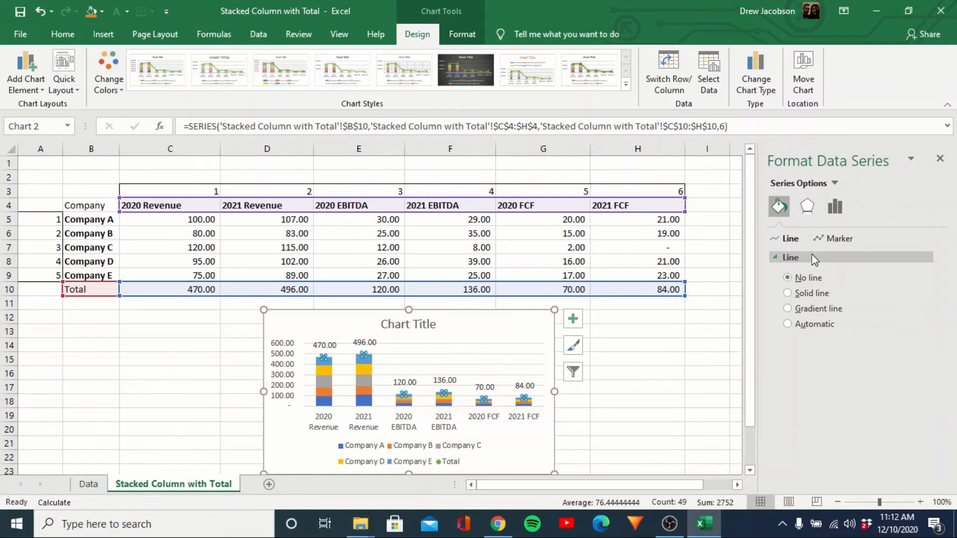
left_click(838, 239)
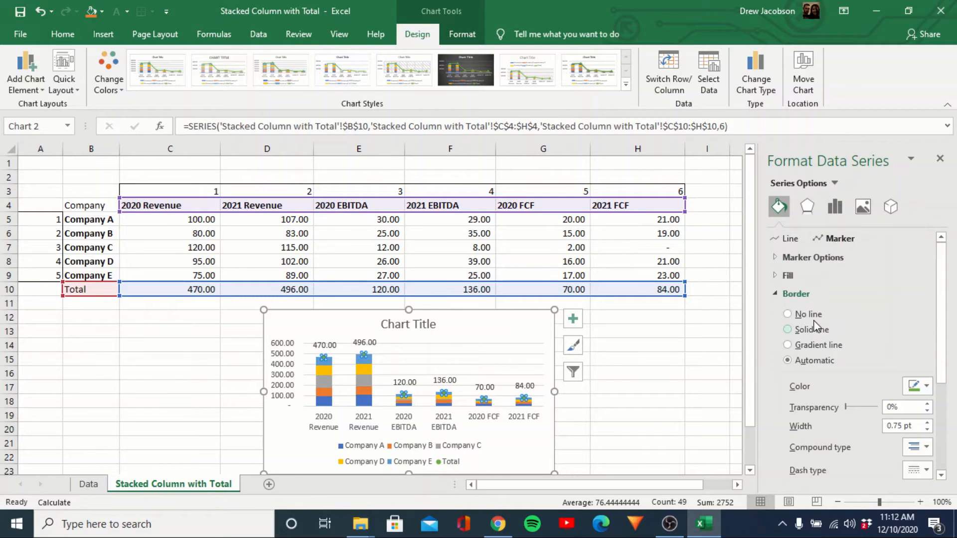
left_click(777, 256)
left_click(805, 292)
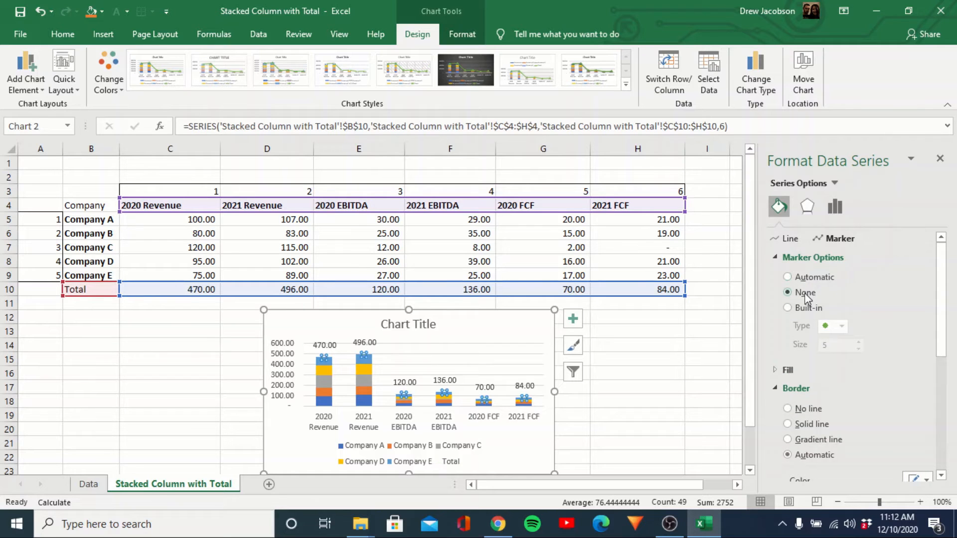
left_click(722, 362)
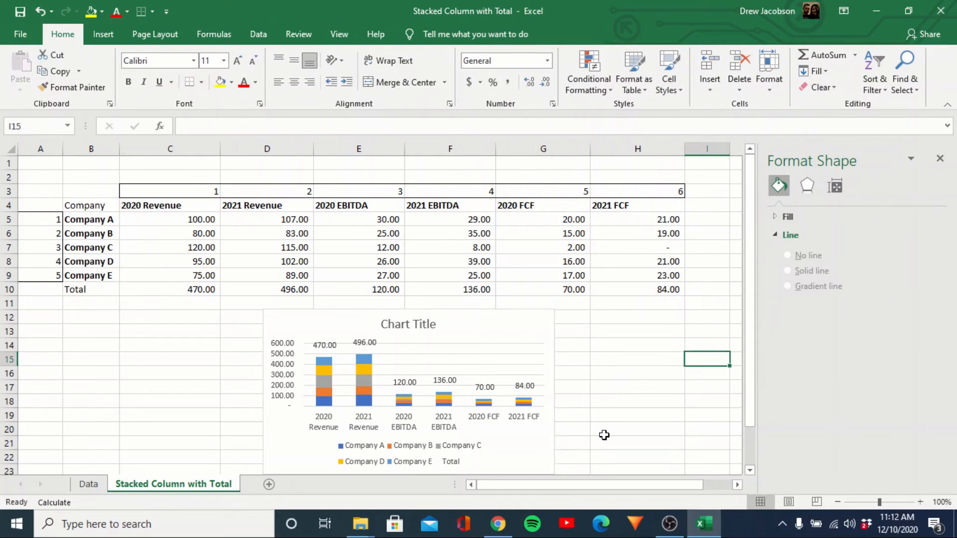
- Nudge the 2021 Revenue total label slightly down, closer to the top of its column
left_click(326, 345)
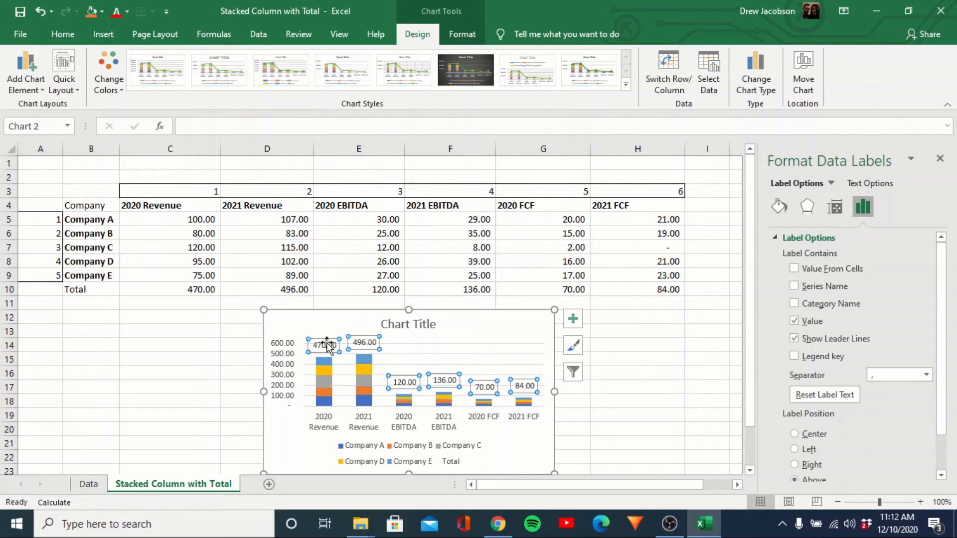
left_click(359, 340)
left_click_drag(360, 339, 360, 343)
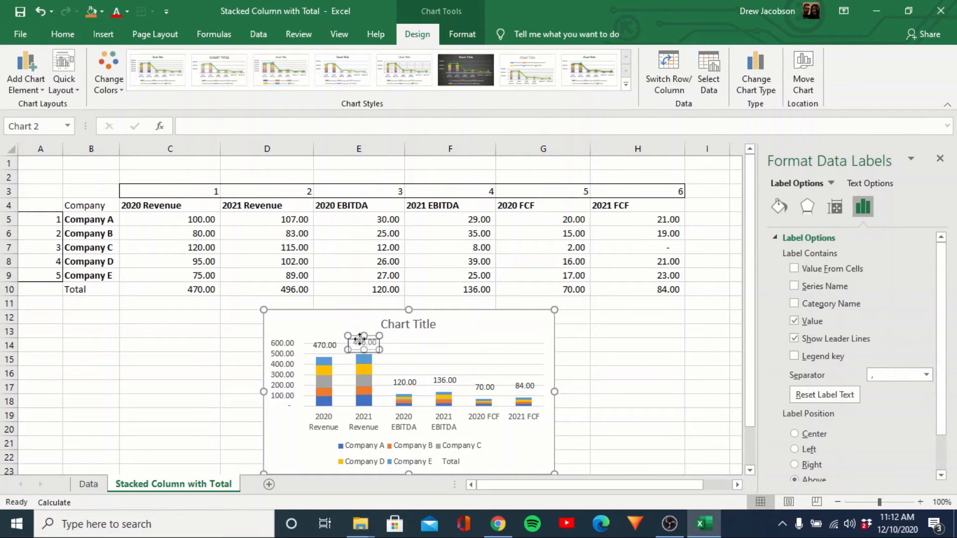
left_click(618, 413)
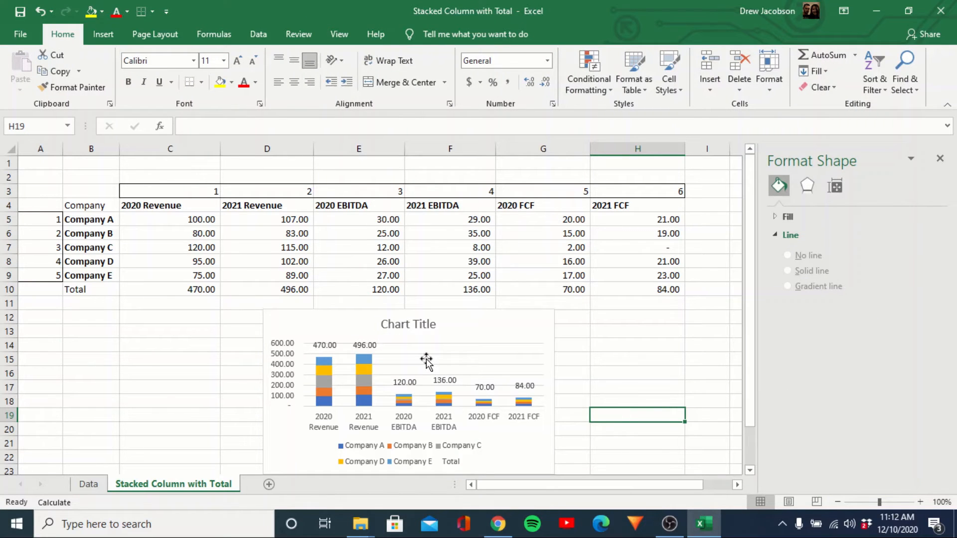
- Try the Below and Center positions for the Total data labels, and set the label position back to Above
left_click(369, 345)
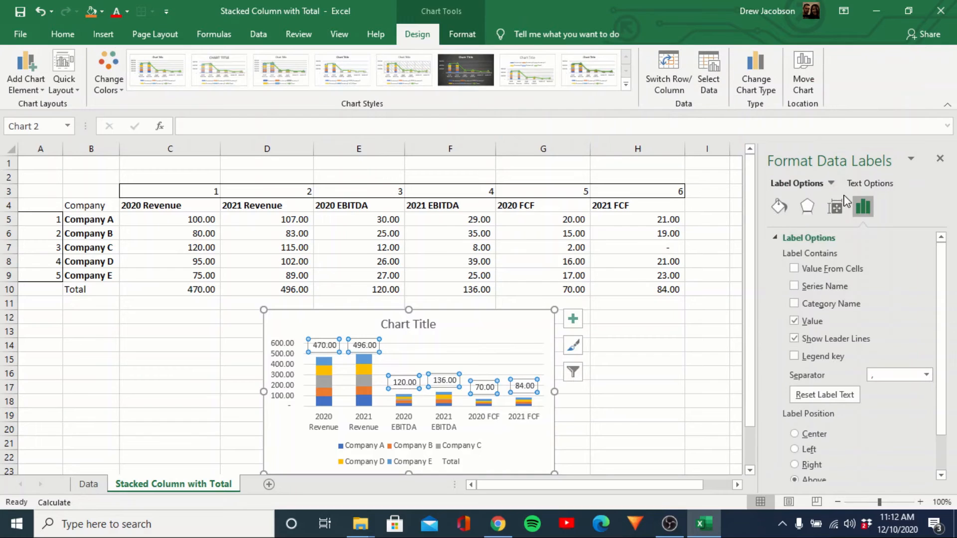
scroll(945, 329, "down", 2)
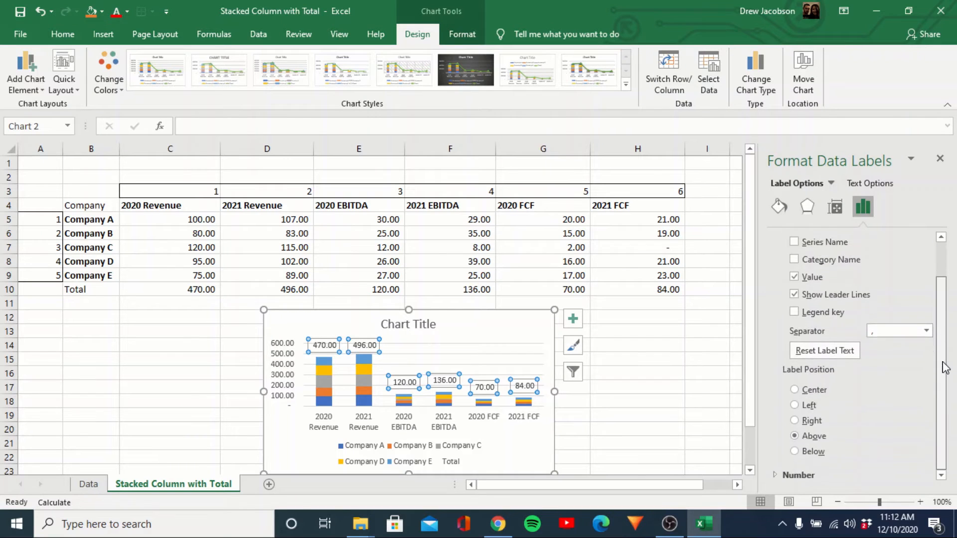
left_click(794, 452)
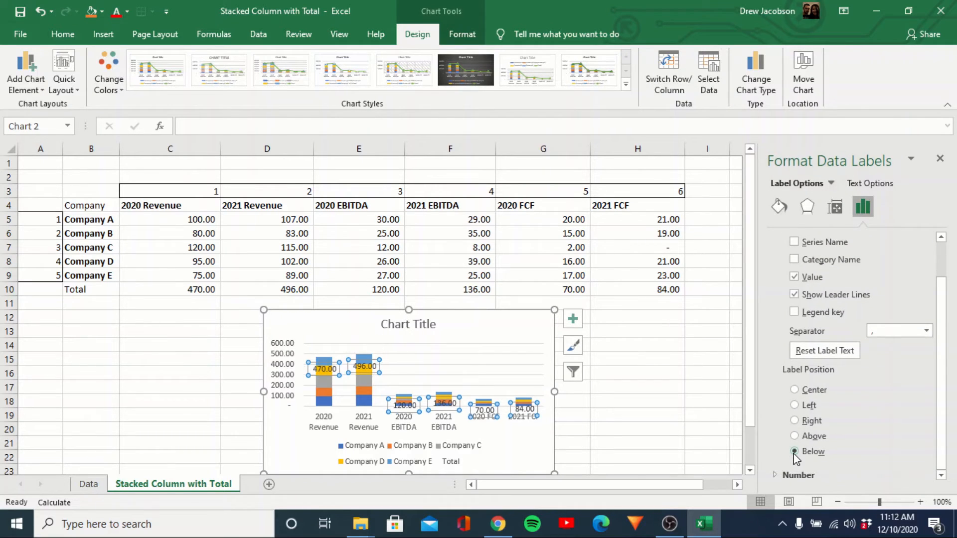
left_click(795, 437)
left_click(795, 390)
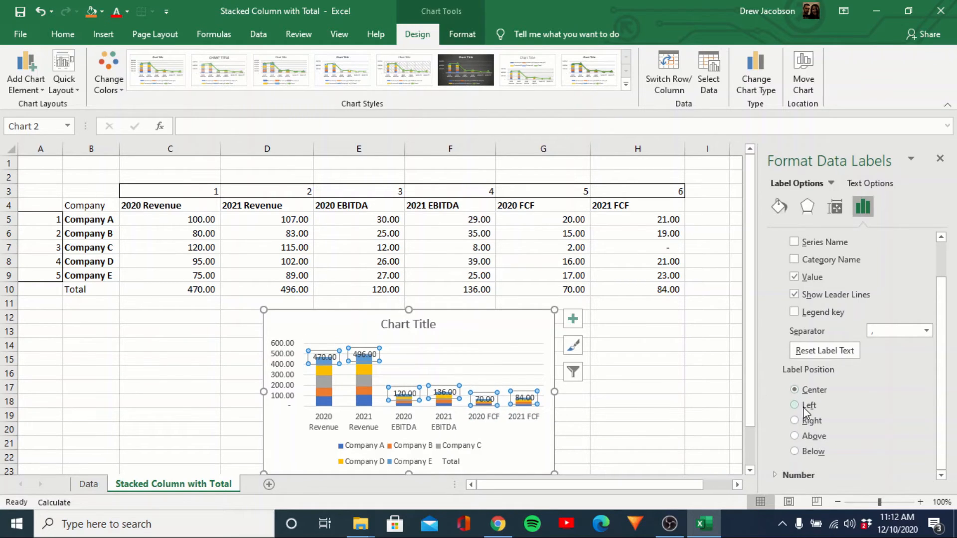
left_click(795, 436)
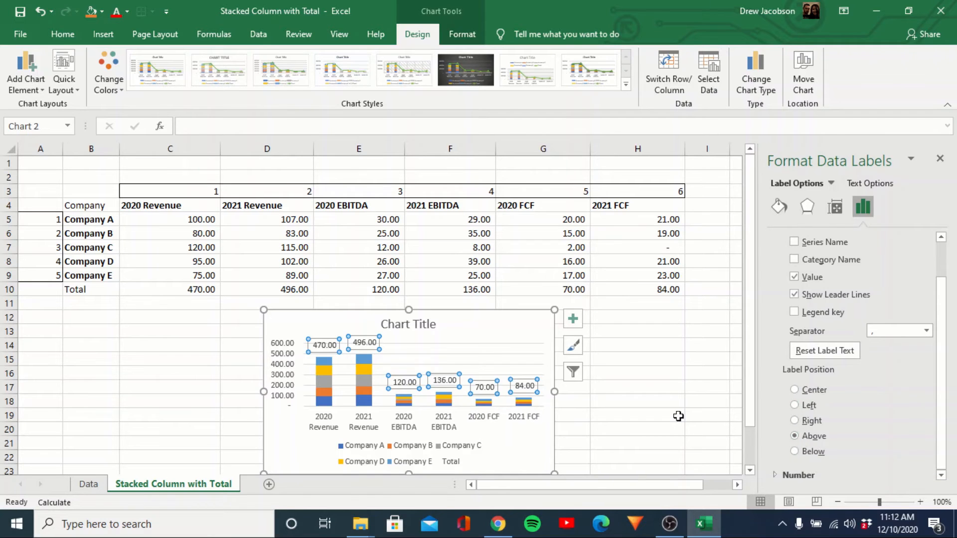
left_click(678, 415)
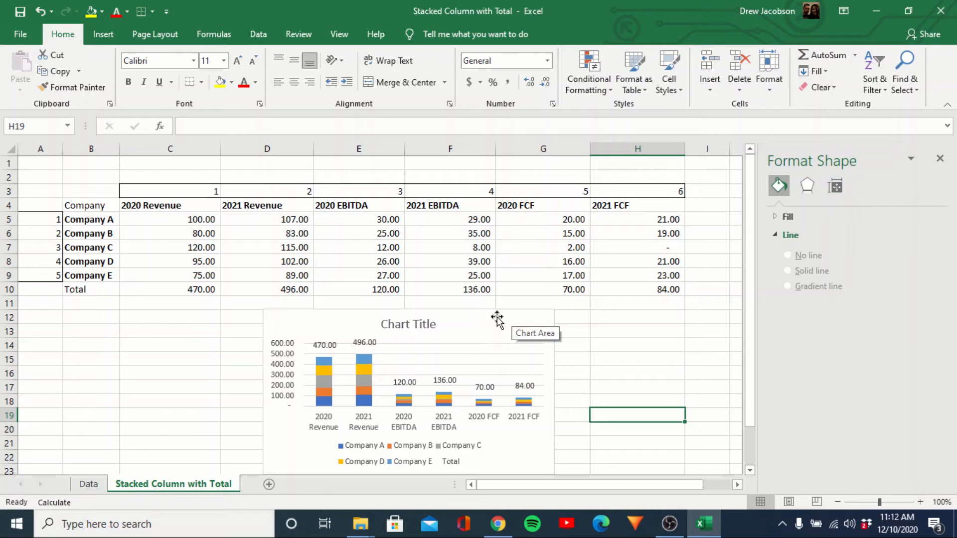
- Test the chart's total label by setting Company E's 2020 Revenue to 100, and undo the change
left_click(197, 292)
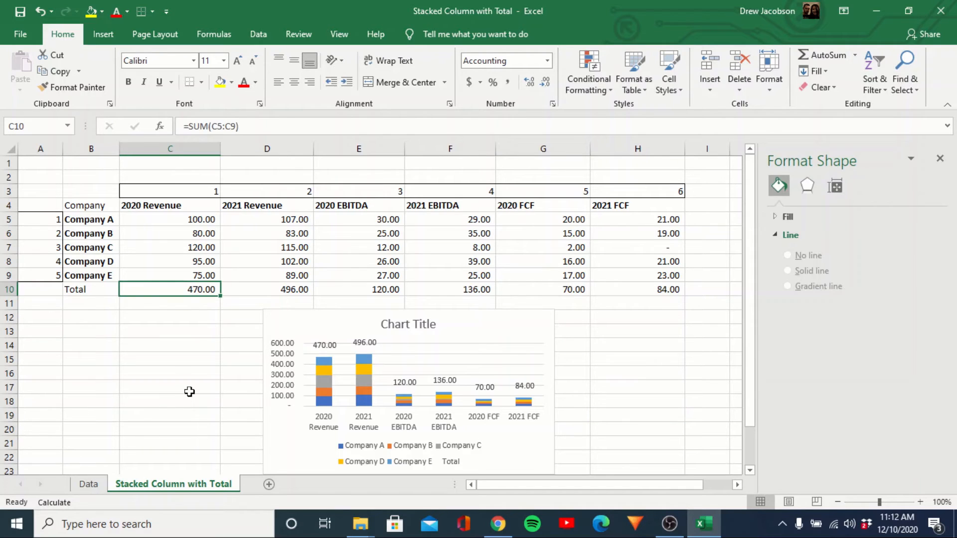
key("Up")
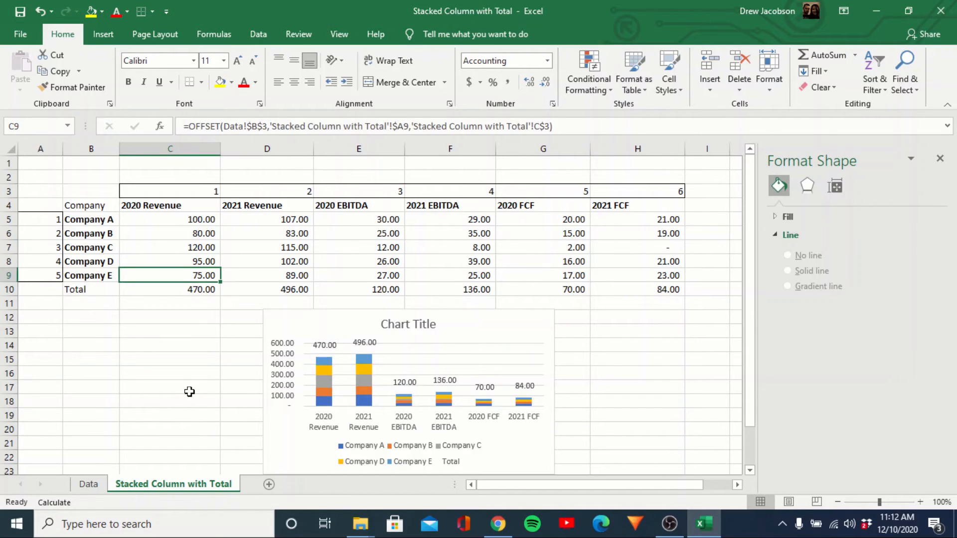
type("100")
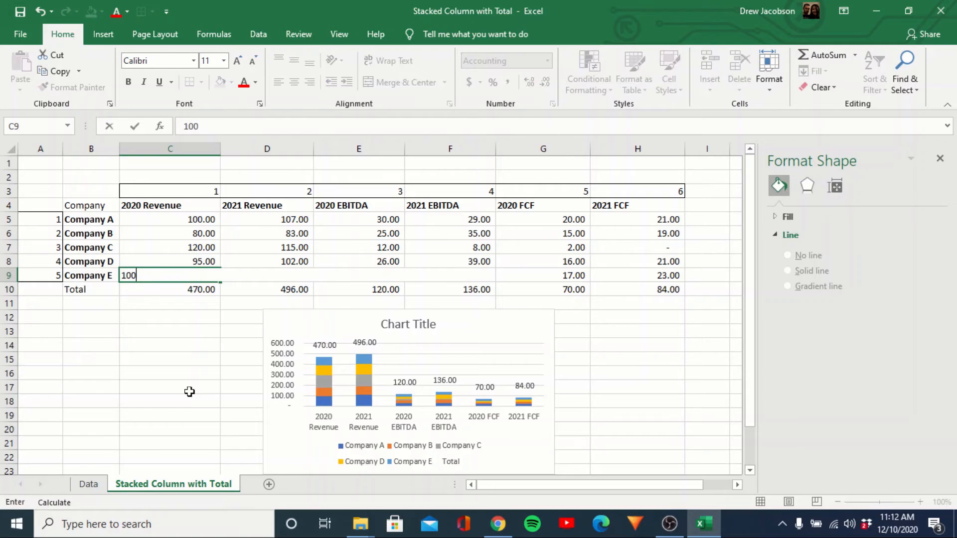
key("Return")
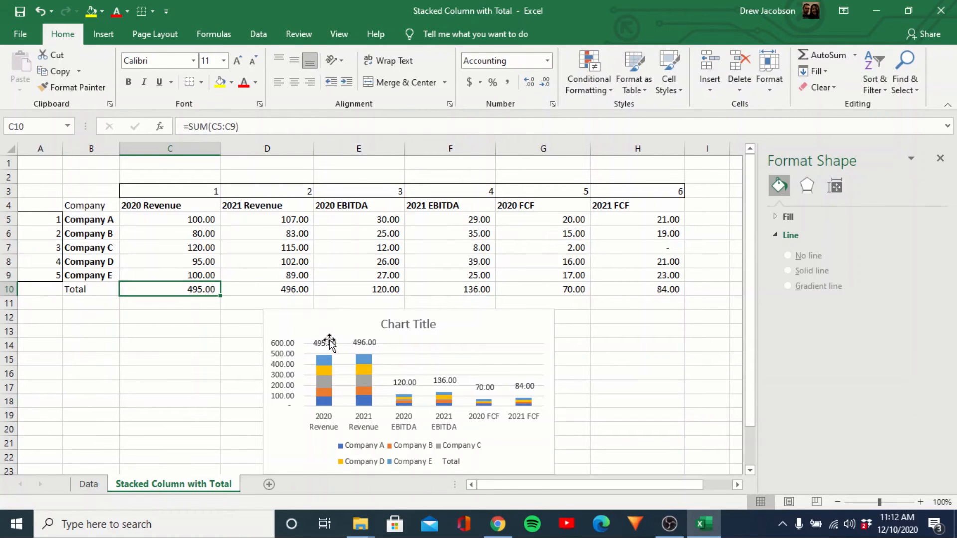
key("ctrl+z")
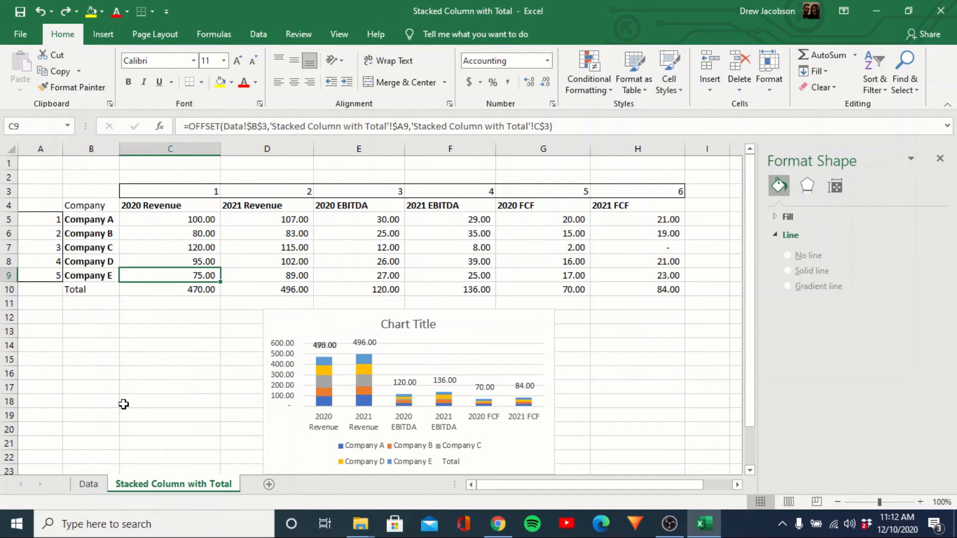
key("Down")
key("Left")
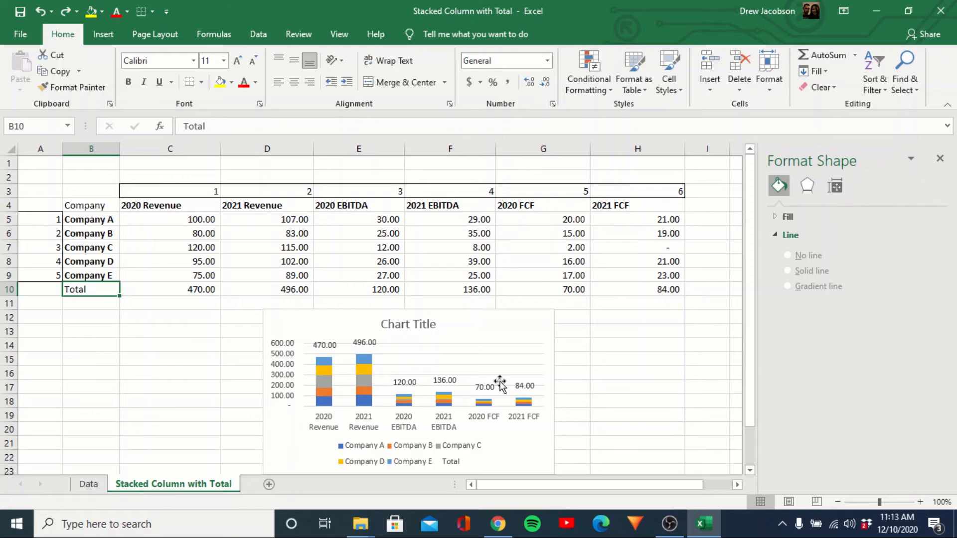
- Nudge the 2020 Revenue and 2021 Revenue total labels slightly down, closer to the tops of their columns
left_click(328, 345)
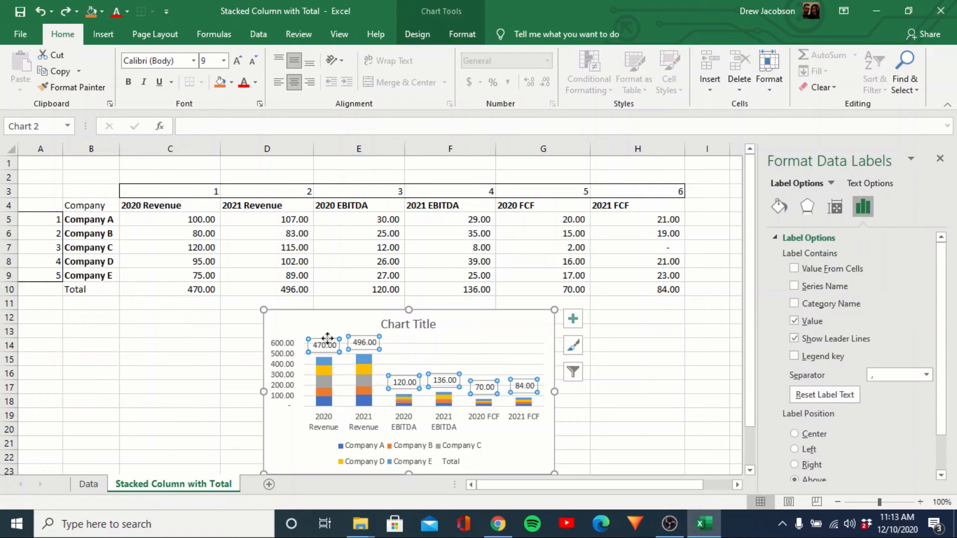
left_click(328, 344)
left_click(368, 342)
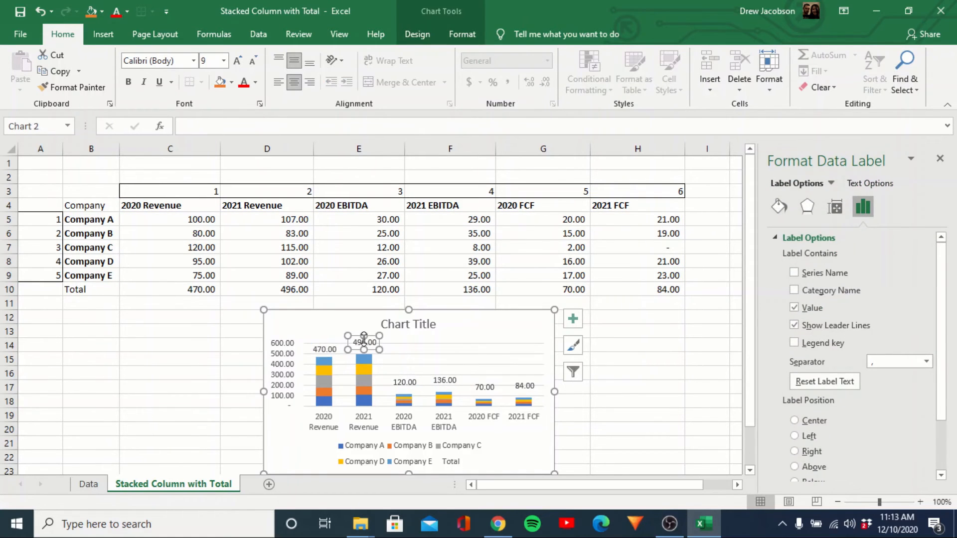
left_click(373, 342)
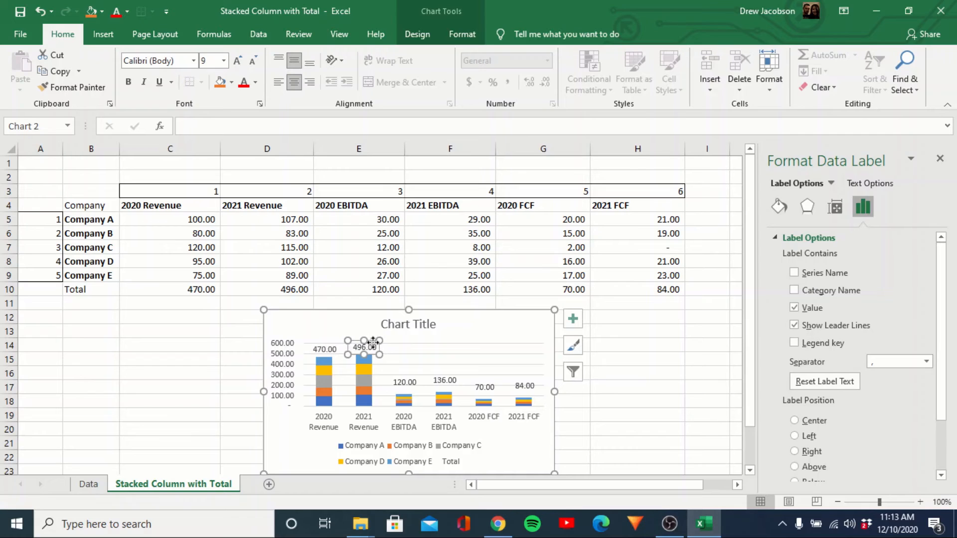
- Nudge the 2020 and 2021 EBITDA and FCF total labels down, each closer to the top of its column
left_click(411, 382)
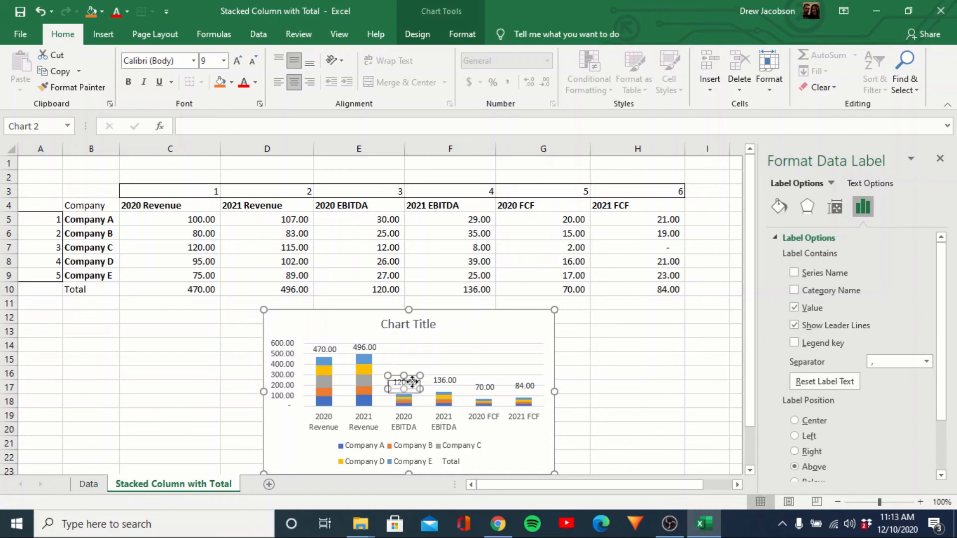
left_click_drag(412, 379, 531, 387)
left_click(445, 381)
left_click(486, 387)
left_click(528, 385)
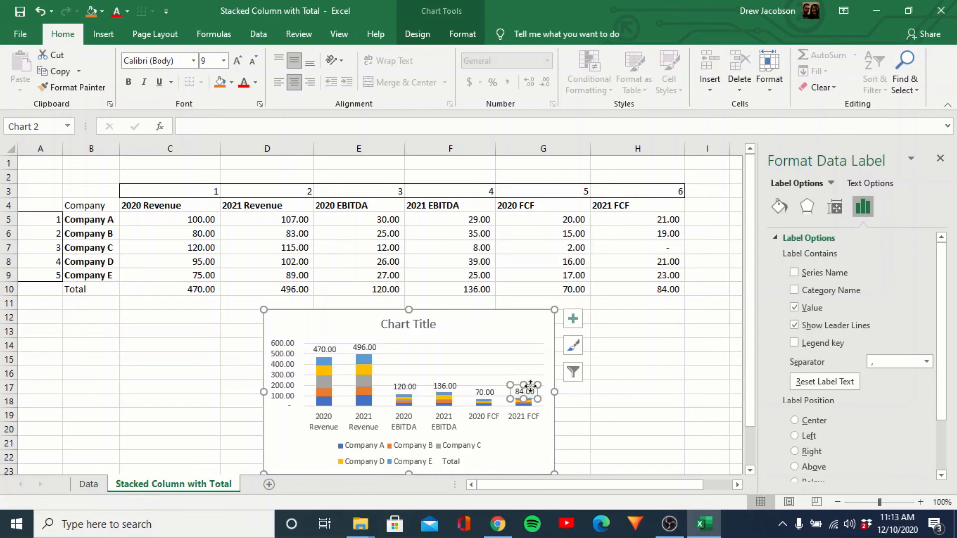
left_click(621, 387)
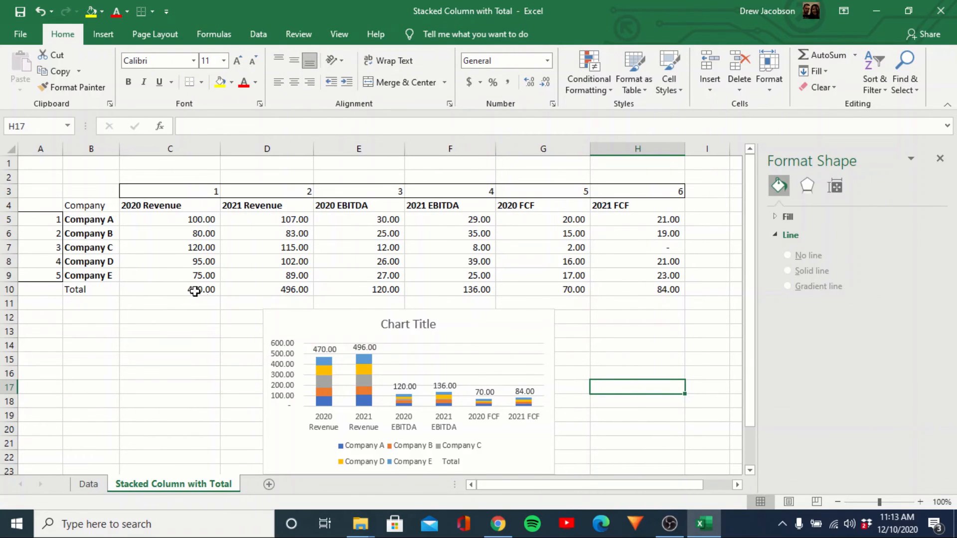
- Test the repositioned total label by setting Company E's 2020 Revenue to 100 and back to 75
left_click(185, 277)
type("100")
key("Return")
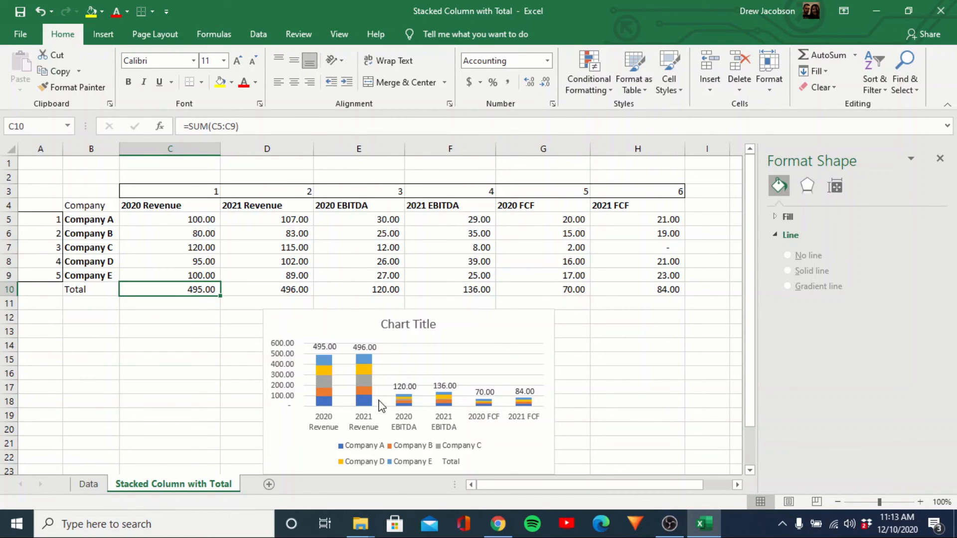
key("Up")
type("75")
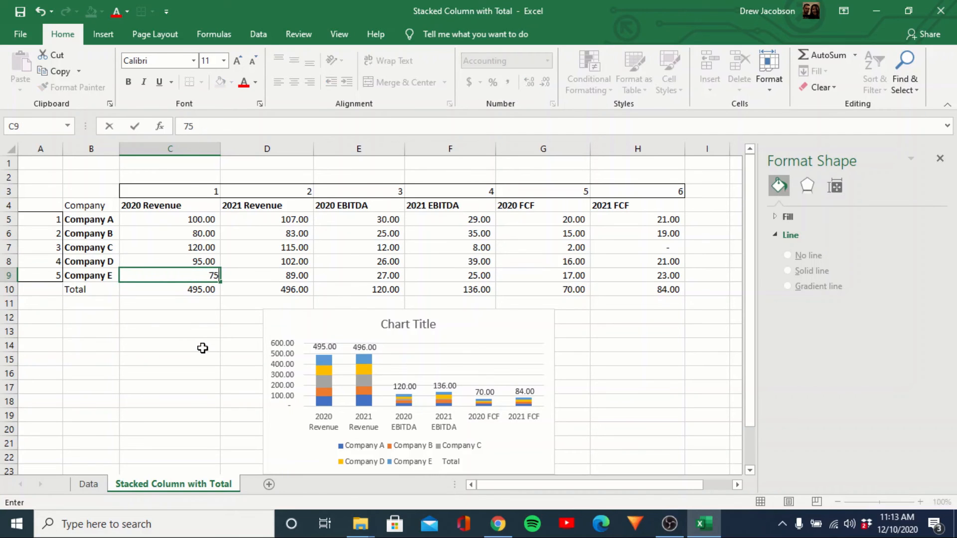
key("Return")
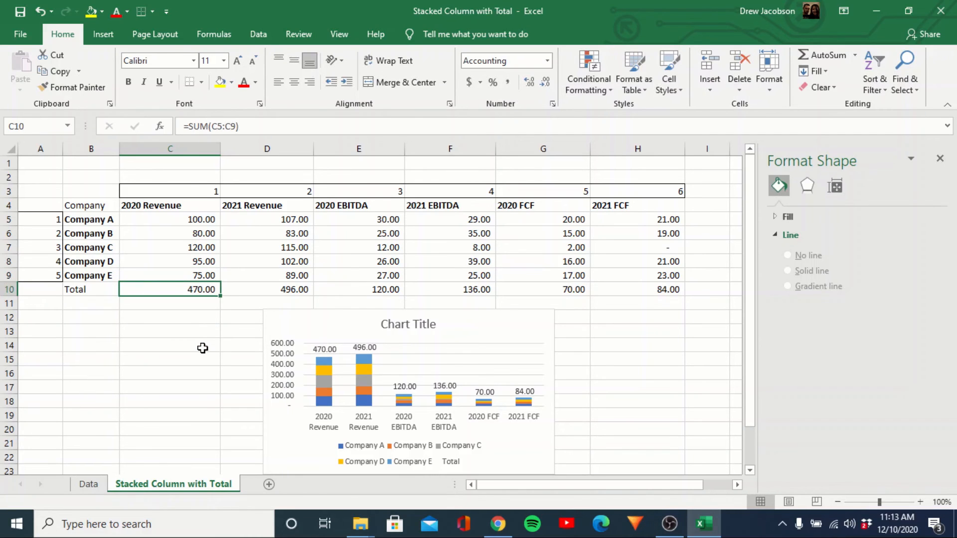
- Undo the values entered over the OFFSET formula in Company E's 2020 Revenue cell
key("ctrl+z")
key("ctrl+y")
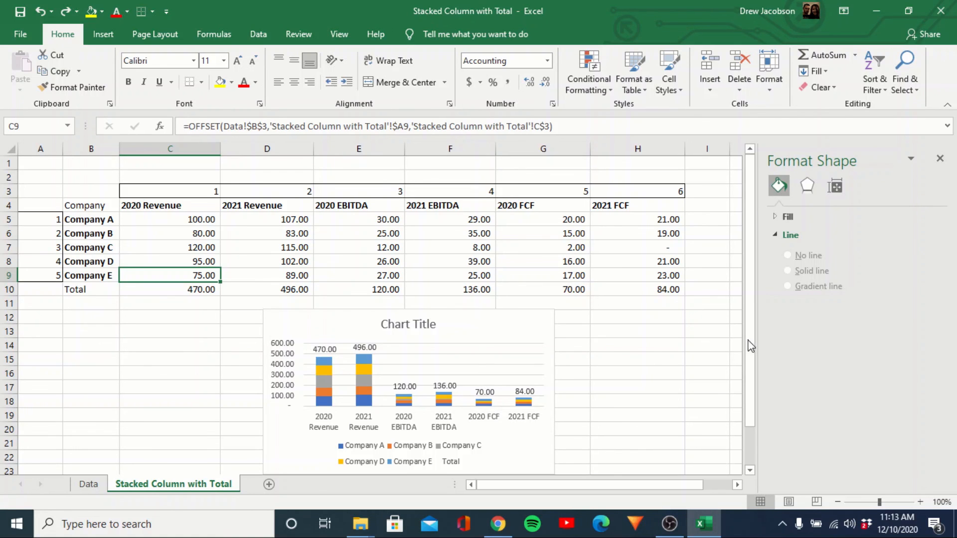
left_click_drag(751, 343, 752, 359)
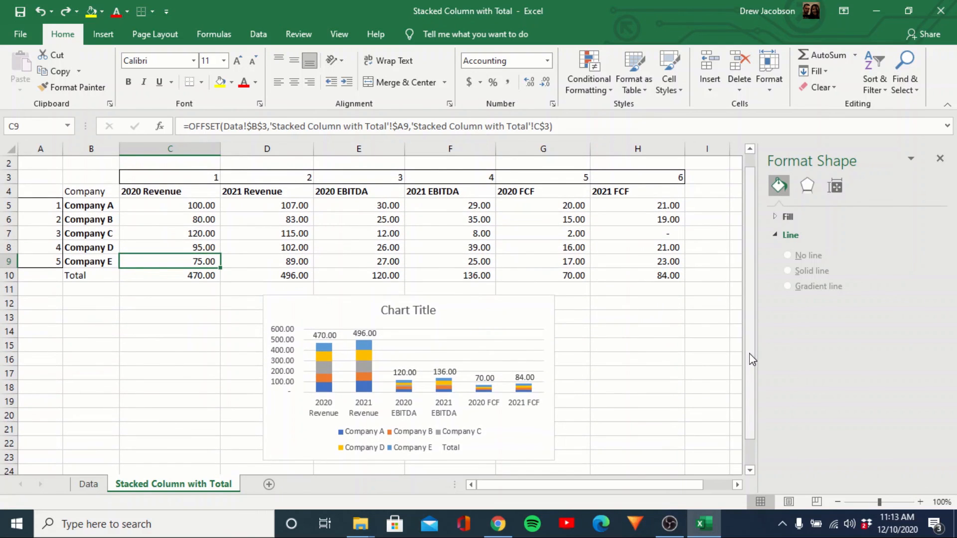